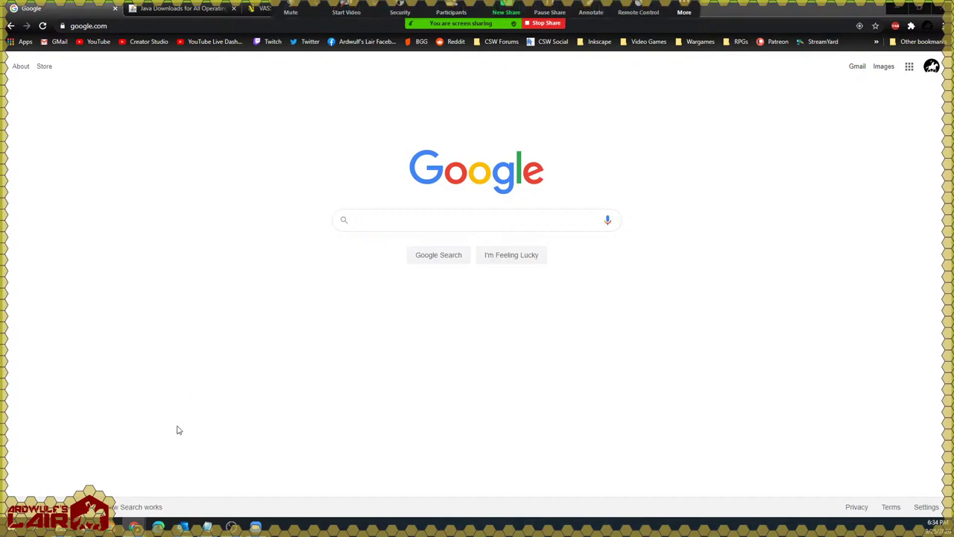
Search Google for 'java for operating systems'
click(396, 220)
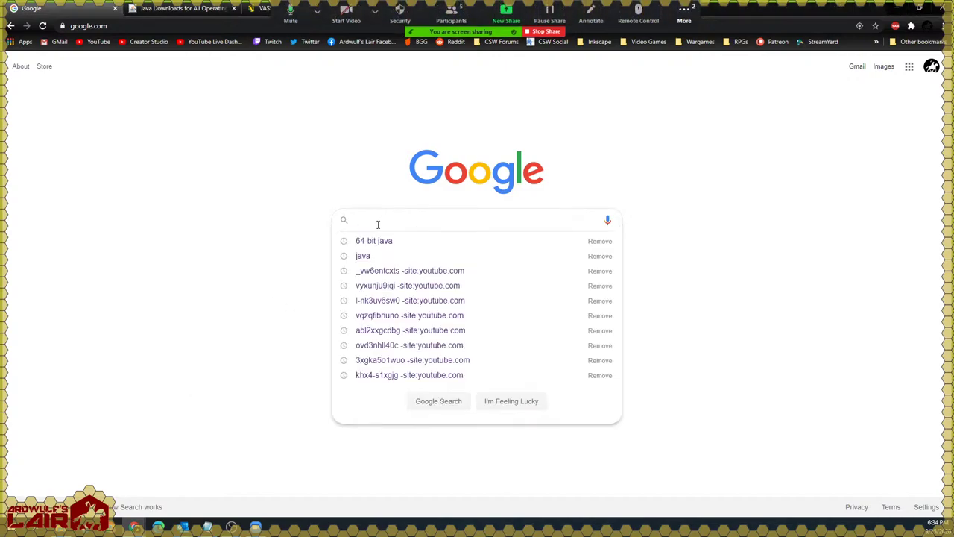
text(jave)
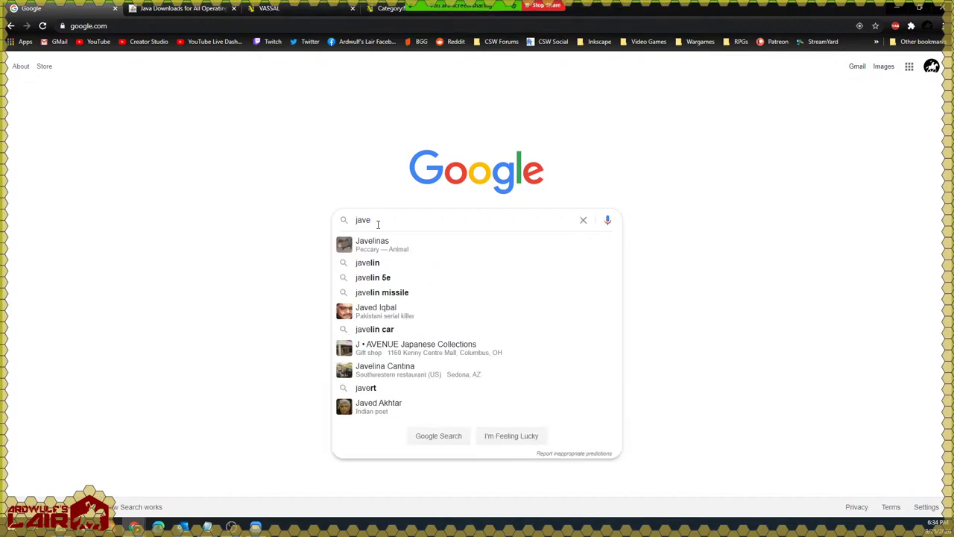
key(BackSpace)
text(a for )
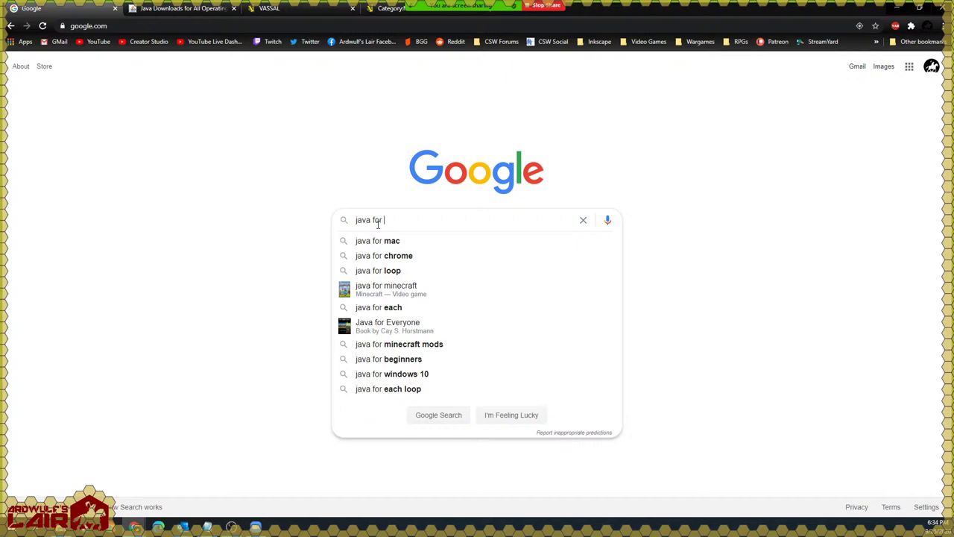
text(operating systems)
key(Return)
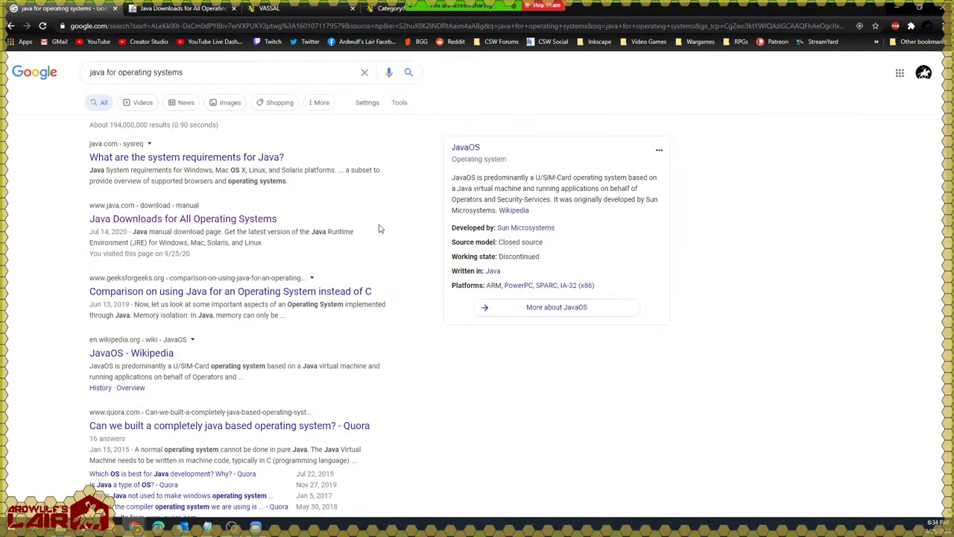
Open the Java Downloads for All Operating Systems page and scroll through its download list
click(134, 220)
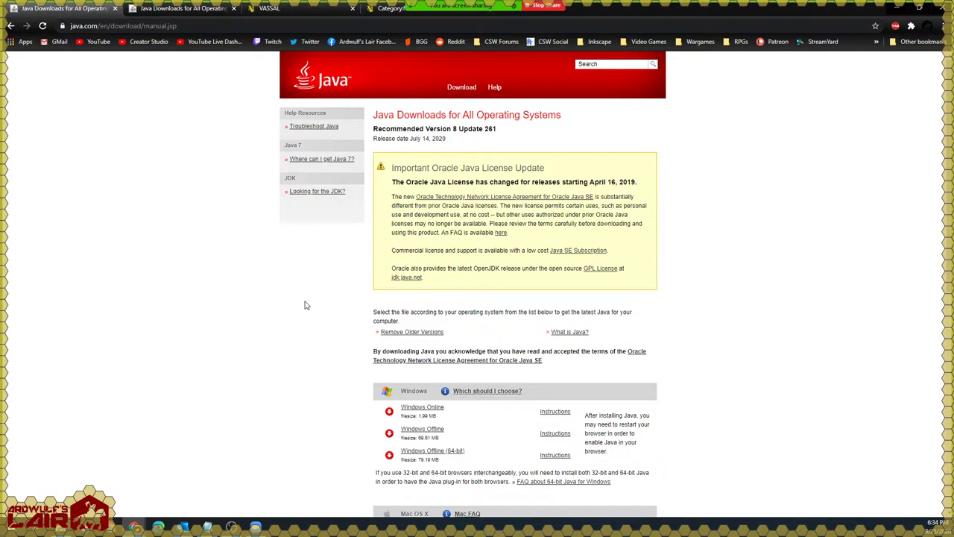
scroll(325, 328, down, 3)
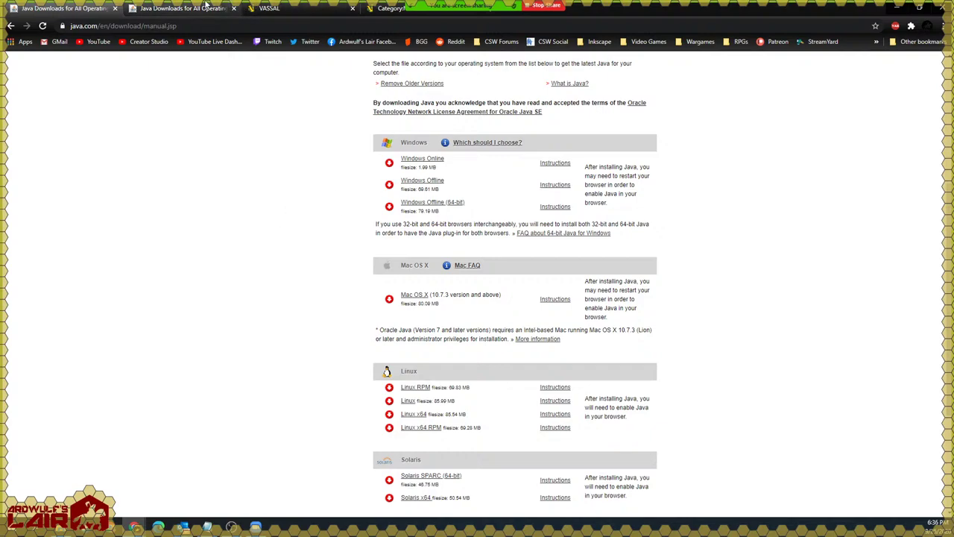
On the VASSAL site, download VASSAL 3.4.3 for Windows (64-bit)
click(311, 15)
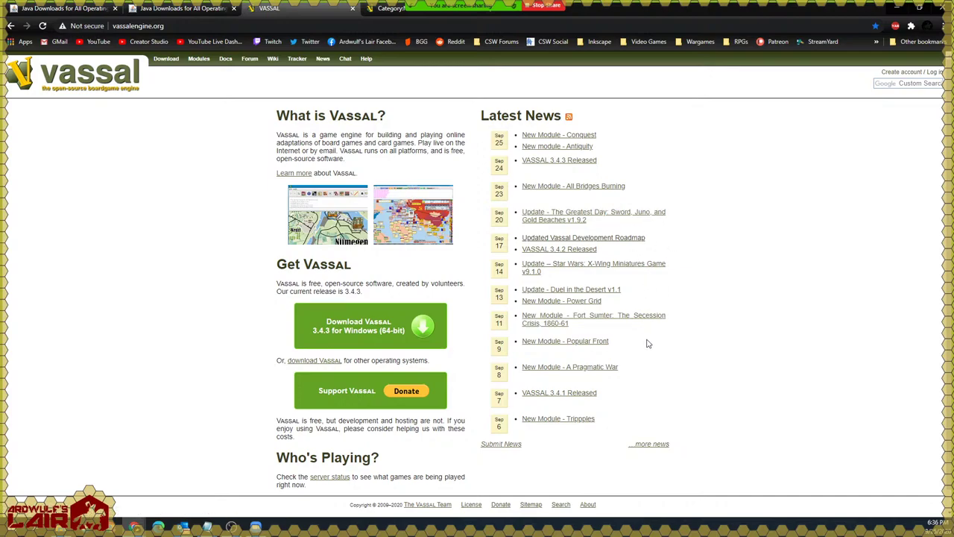
click(349, 335)
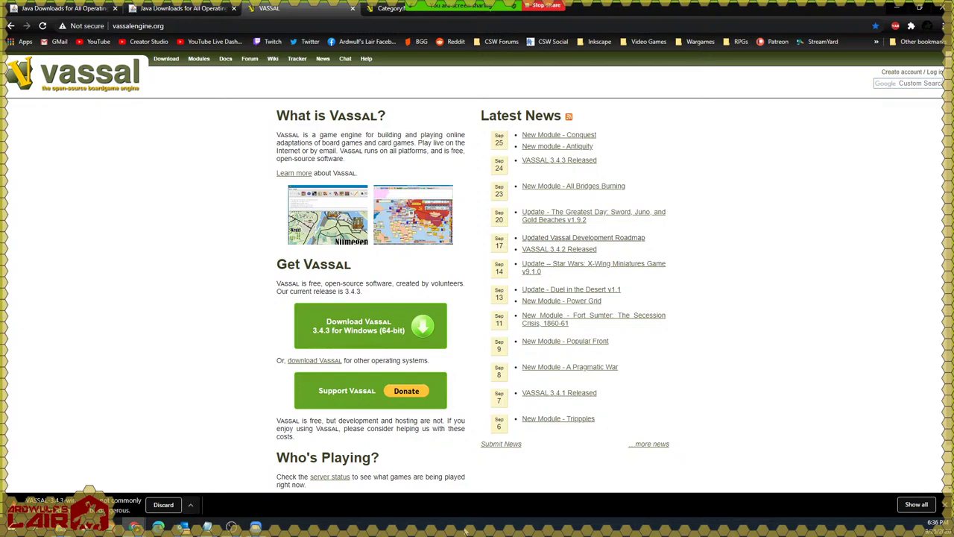
Keep the flagged VASSAL download and run VASSAL-3.4.3-windows-64.exe from the Downloads folder
key(super+e)
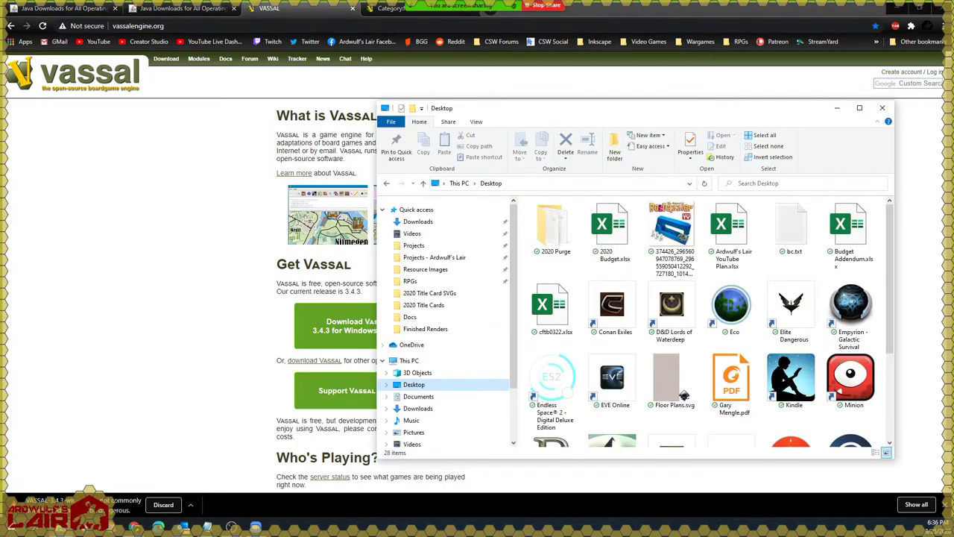
click(419, 223)
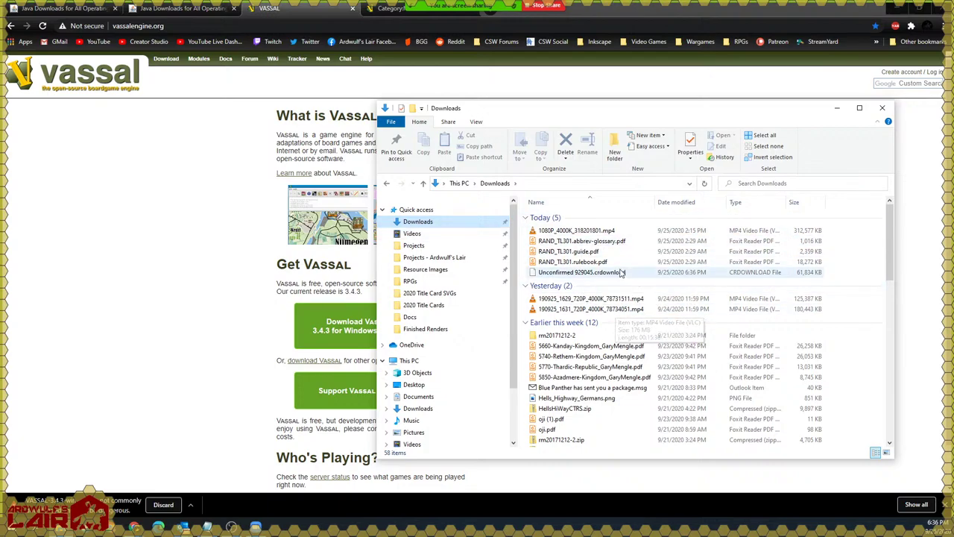
click(190, 507)
click(189, 507)
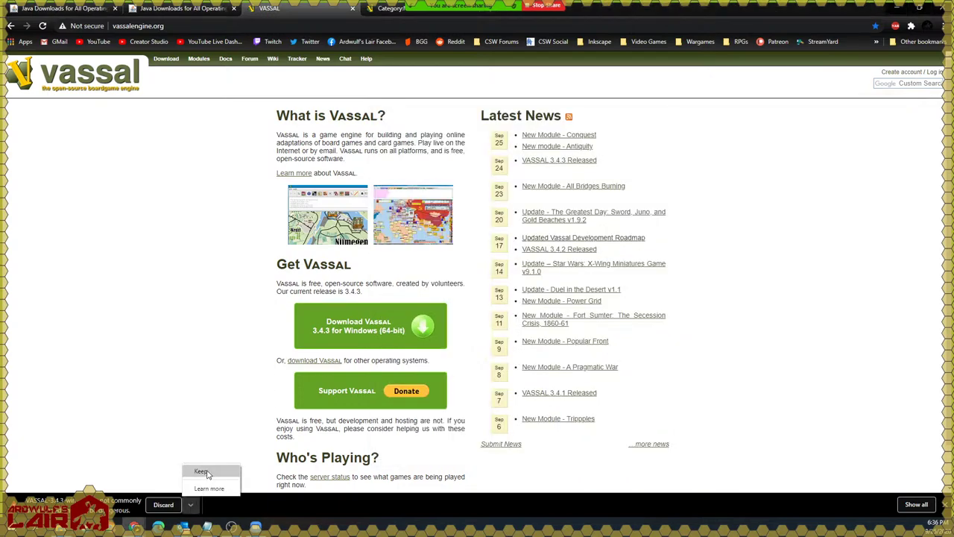
click(207, 471)
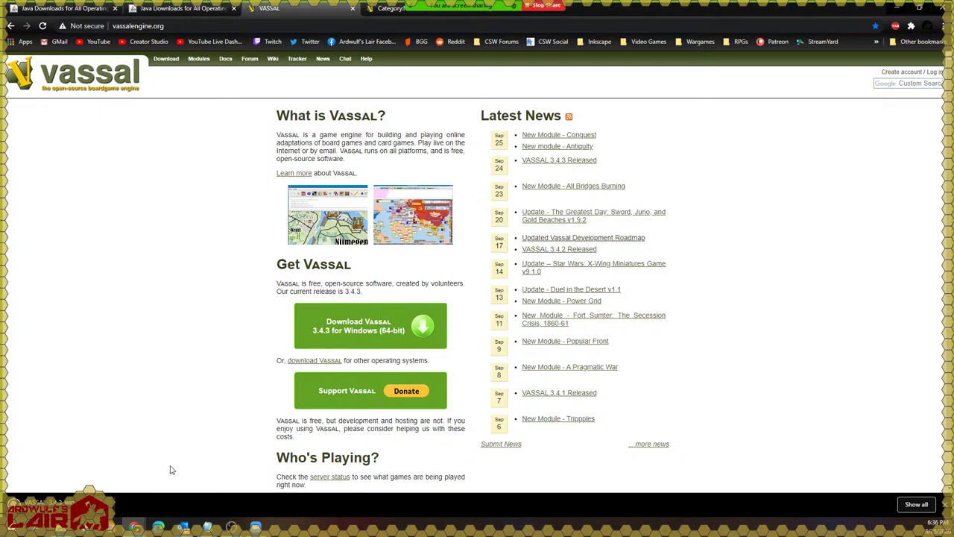
click(184, 528)
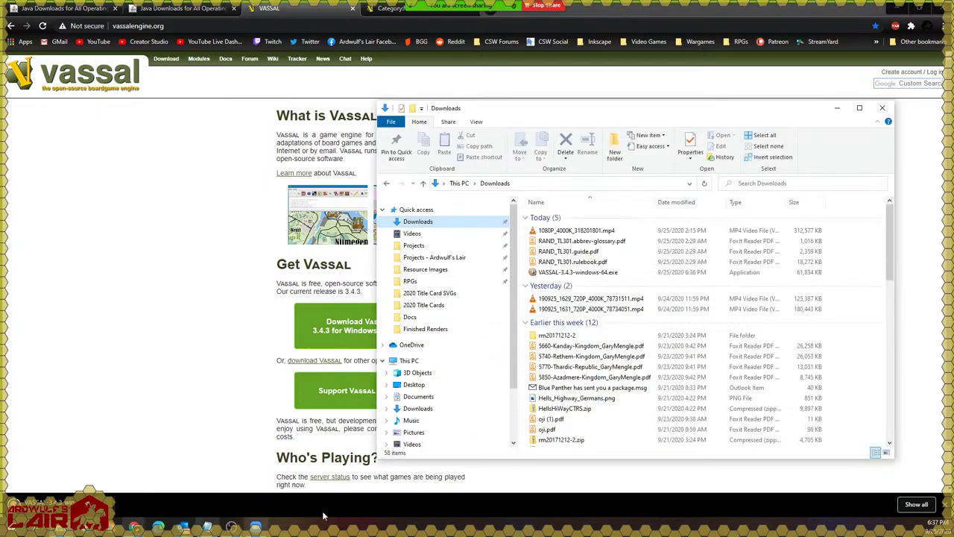
double_click(559, 273)
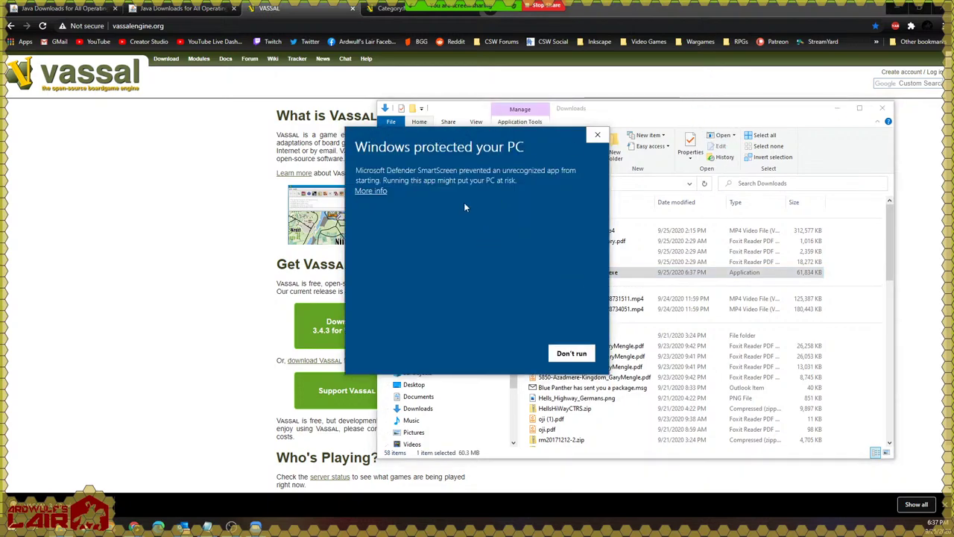
Let the unrecognized VASSAL installer run anyway despite the SmartScreen warning
click(371, 191)
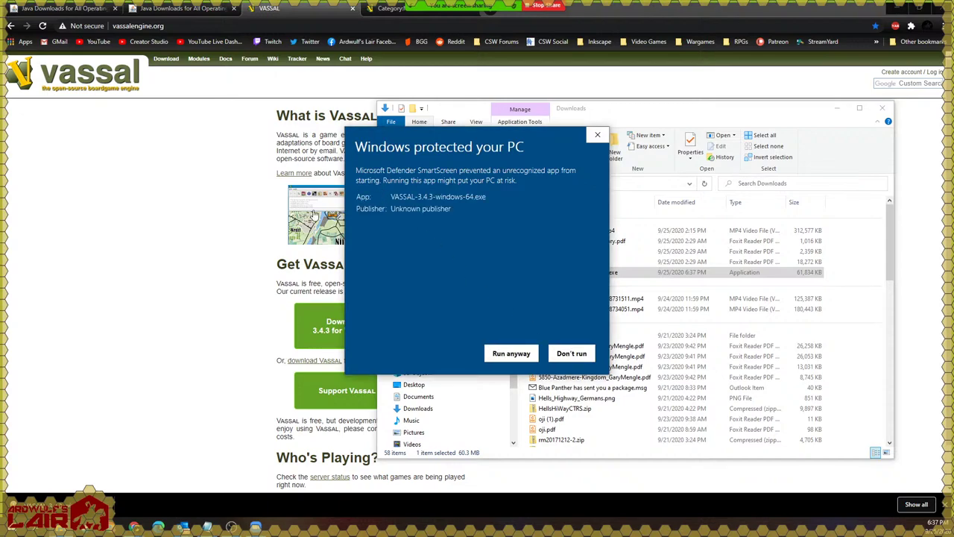
click(510, 354)
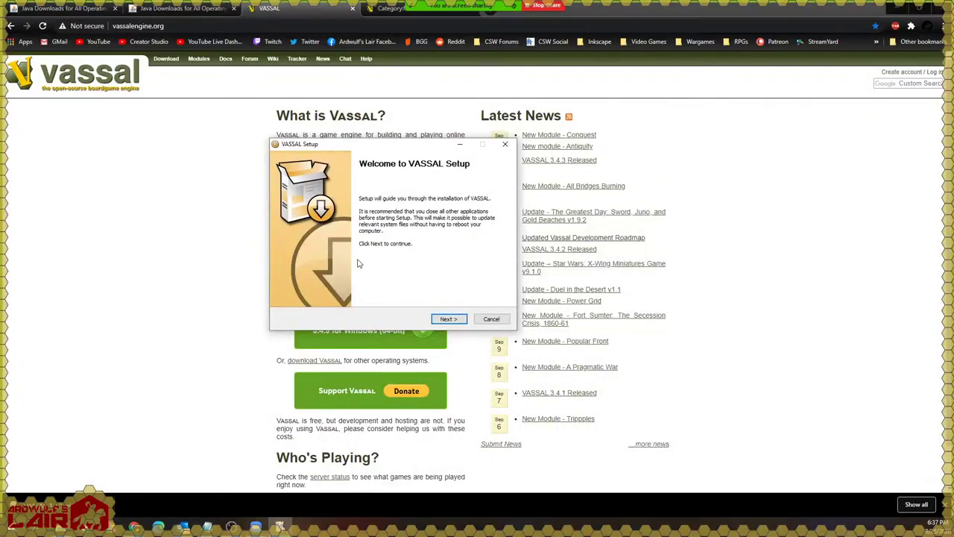
Choose a Custom installation, keep VASSAL 3.3.2, and advance to Choose Install Location
click(448, 319)
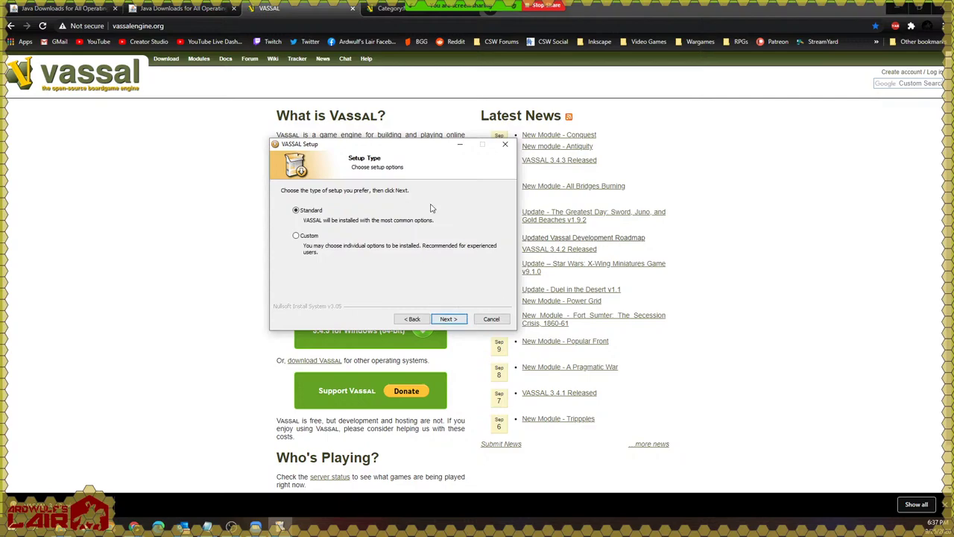
click(297, 237)
click(452, 319)
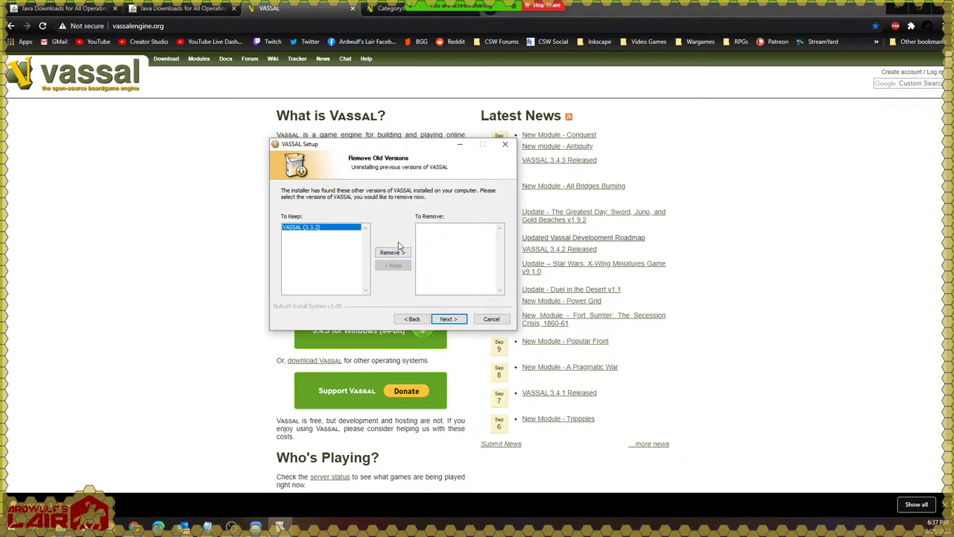
click(448, 321)
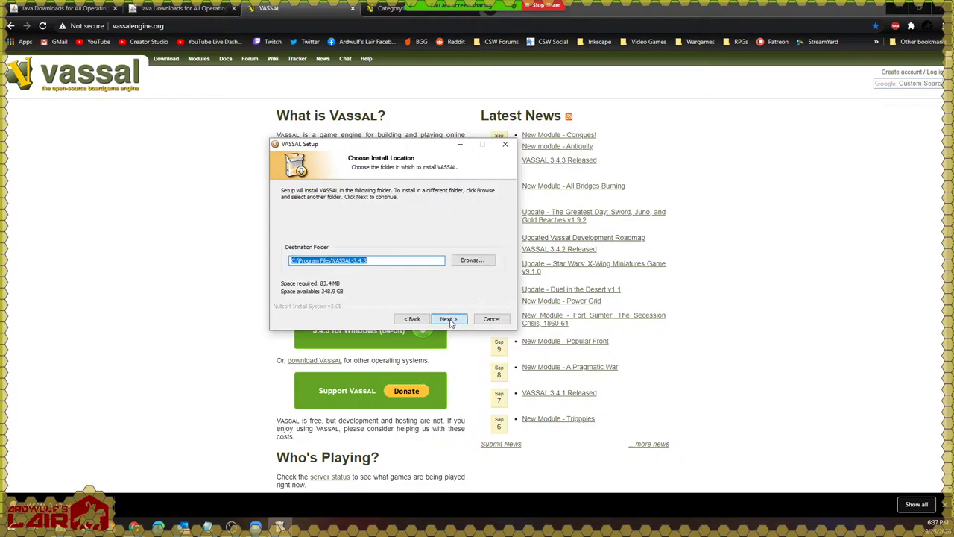
Change the destination folder path from C:\Program Files\VASSAL-3.4.3 to C:\VASSAL Test
click(379, 258)
click(297, 260)
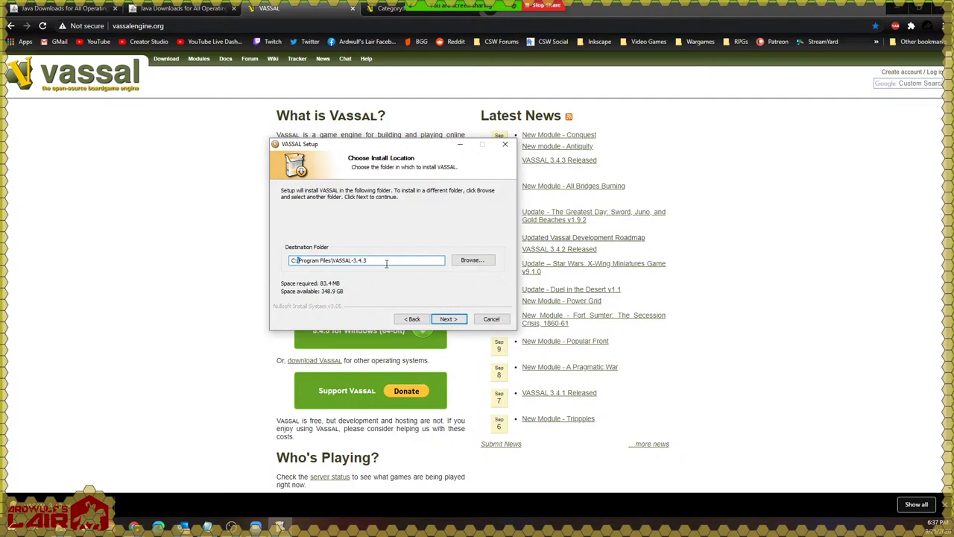
key(Delete)
key(Delete)
key(Delete)
key(Delete)
key(Delete)
key(Delete)
key(Delete)
key(Delete)
key(Delete)
key(Delete)
key(Delete)
key(Delete)
key(Delete)
key(Delete)
key(BackSpace)
key(BackSpace)
key(BackSpace)
key(BackSpace)
key(BackSpace)
text(Test)
Accept the install folder and turn off the Desktop, Start Menu and Quick Launch shortcuts
click(448, 320)
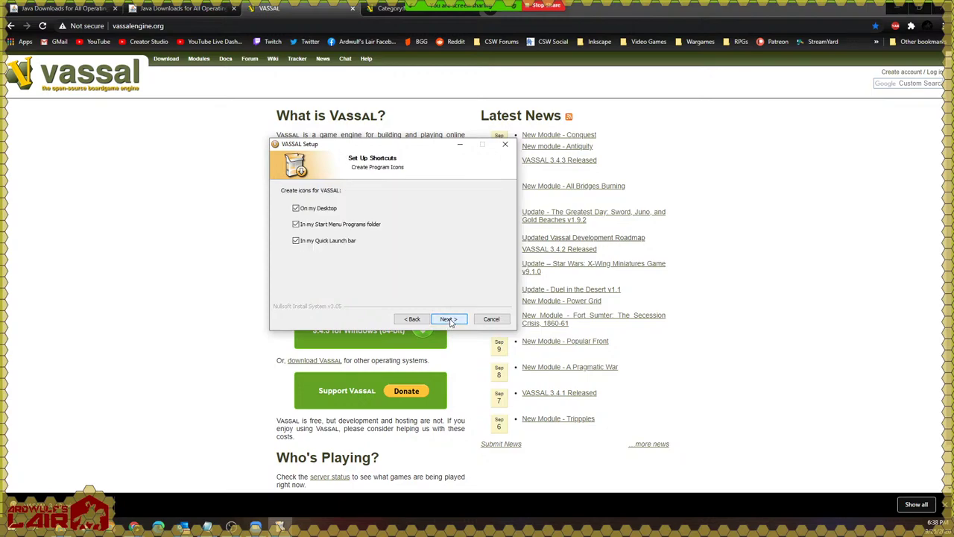
click(295, 224)
click(295, 240)
click(296, 209)
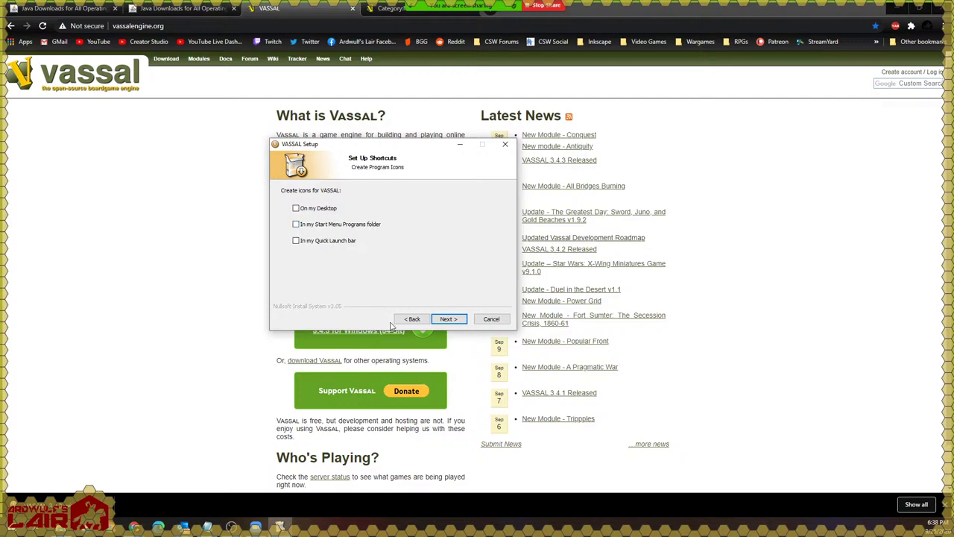
click(448, 319)
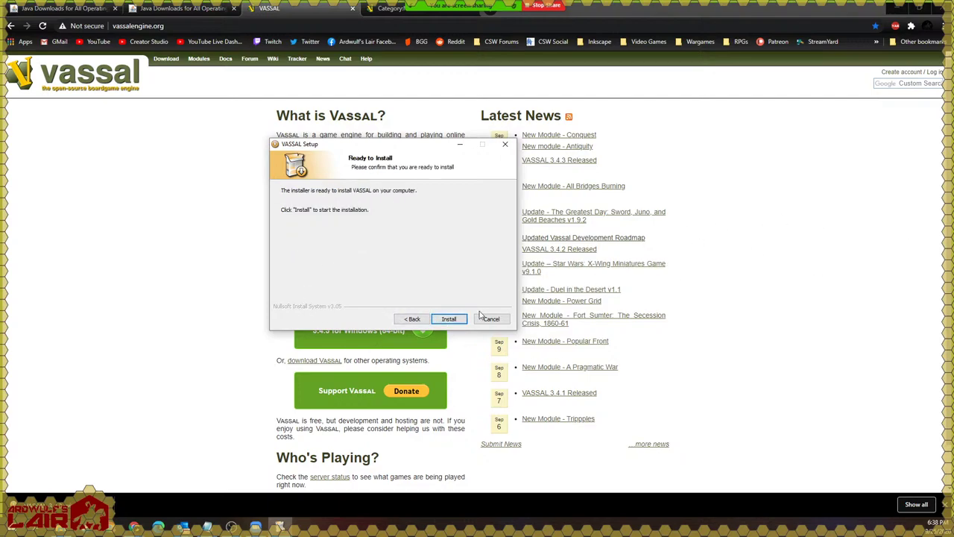
Install VASSAL and close the installer once setup completes
click(451, 320)
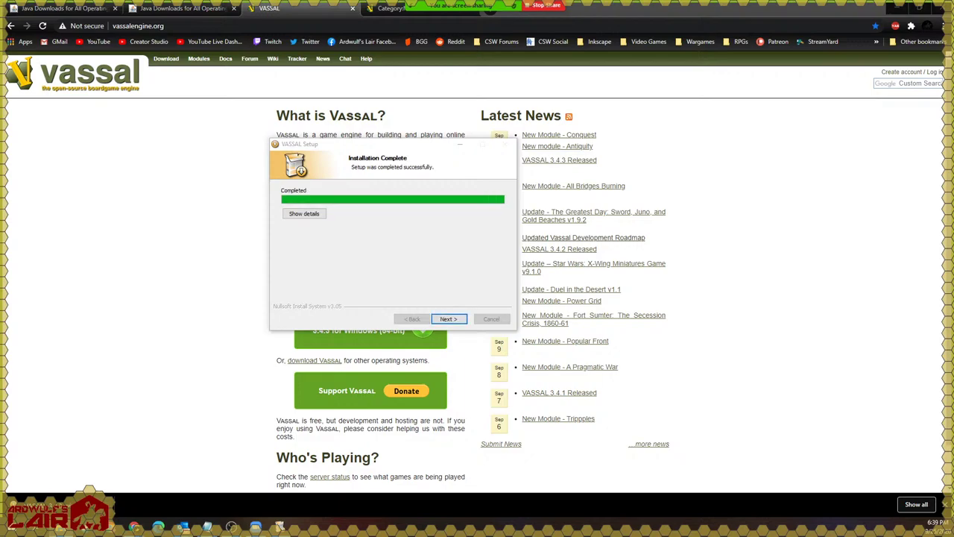
click(447, 318)
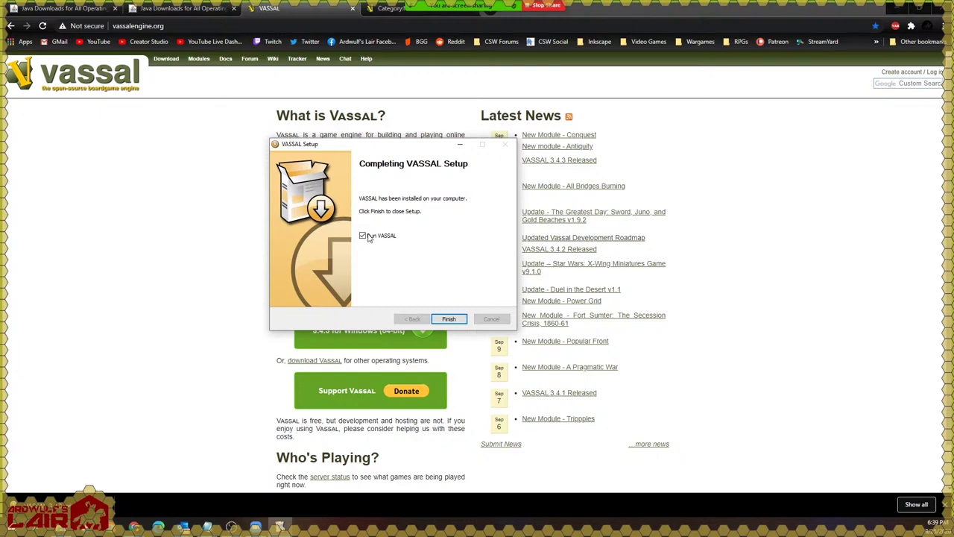
click(363, 236)
click(449, 318)
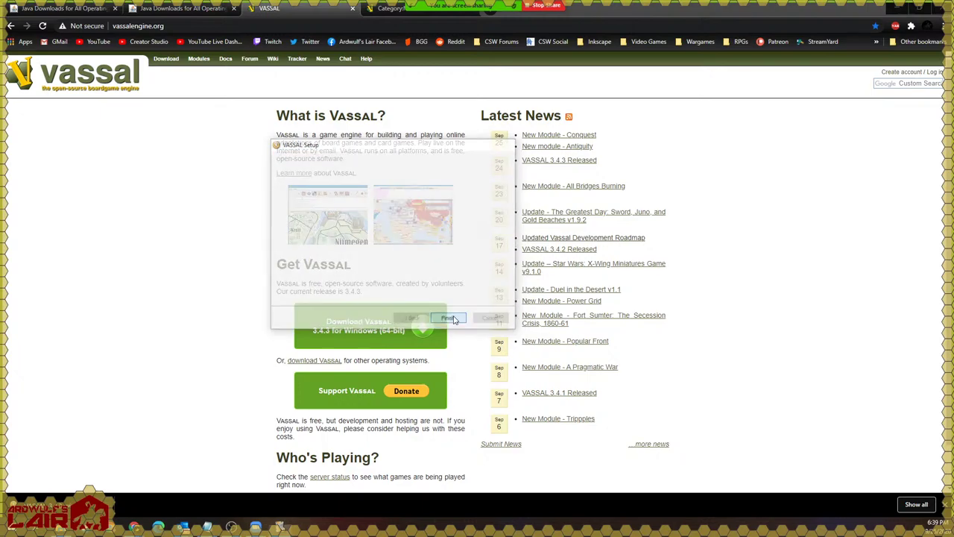
In the C:\VASSAL Test folder, select VASSAL.exe and bring up its context menu
drag(803, 146, 391, 100)
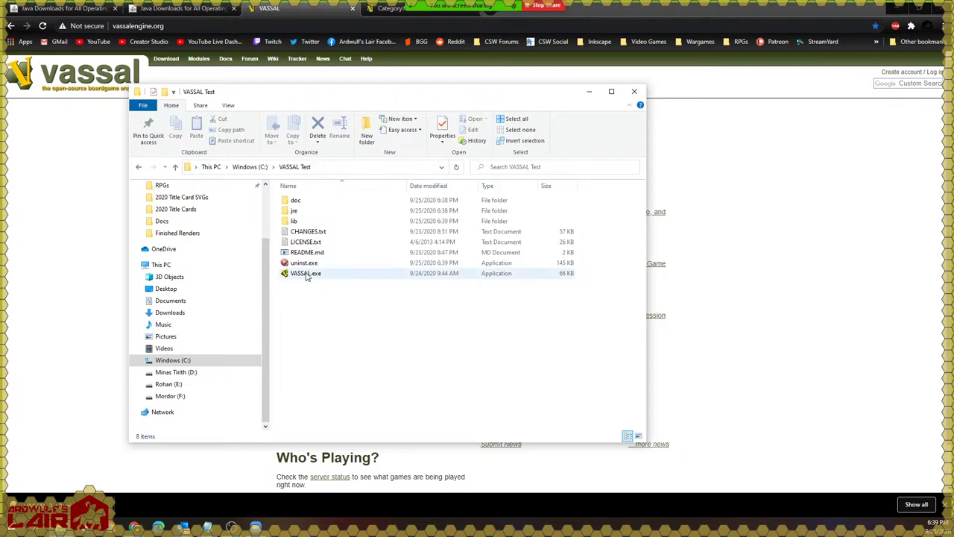
click(346, 167)
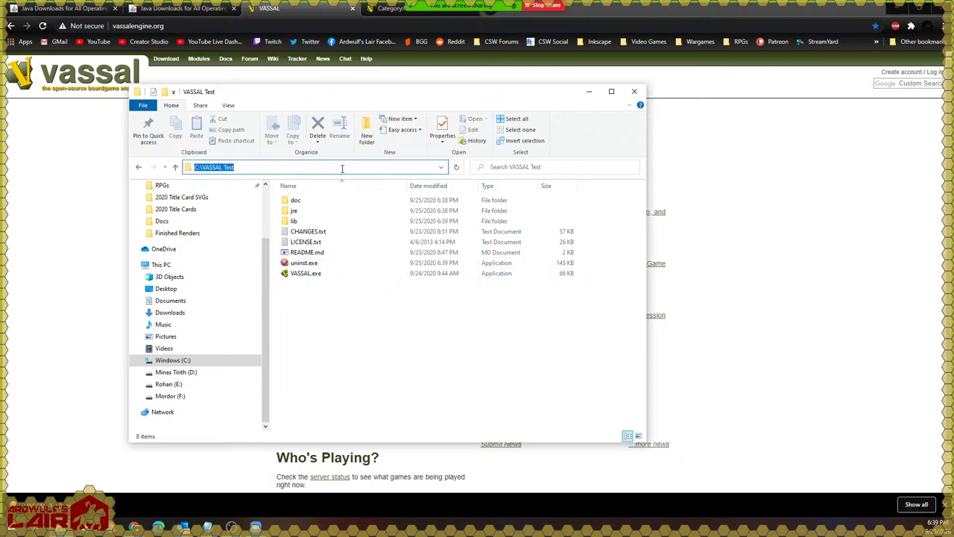
click(312, 275)
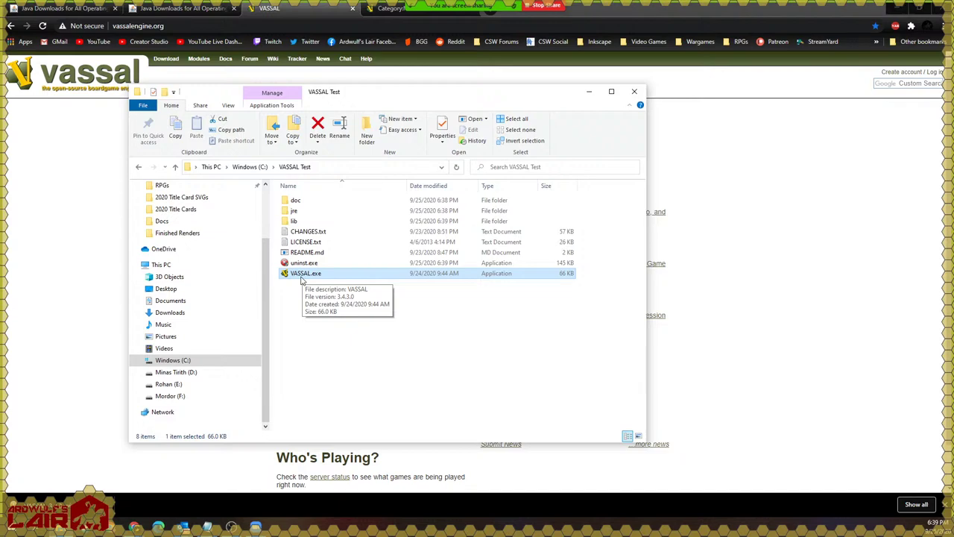
right_click(302, 277)
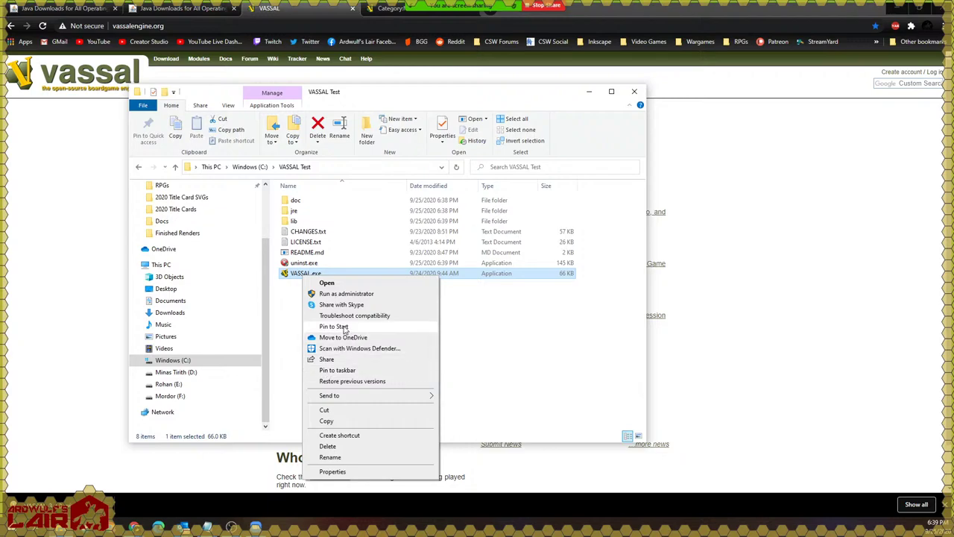
Pin VASSAL to the Start menu, then select VASSAL.exe in the folder to launch it
click(14, 528)
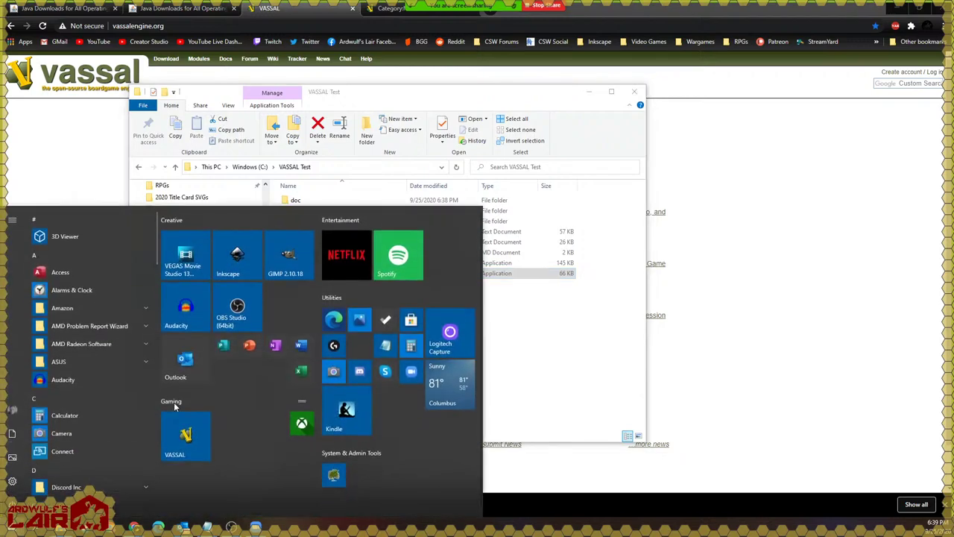
click(575, 337)
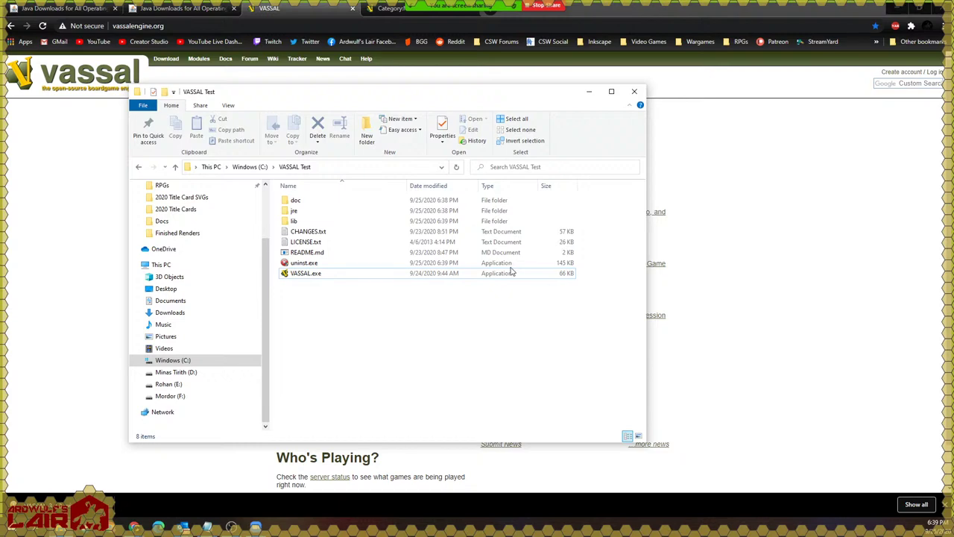
click(292, 274)
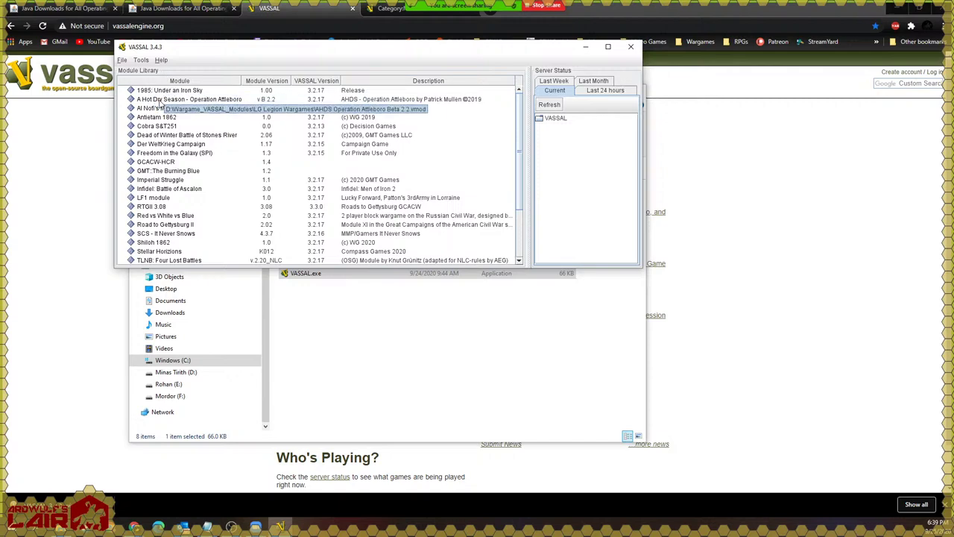
click(121, 60)
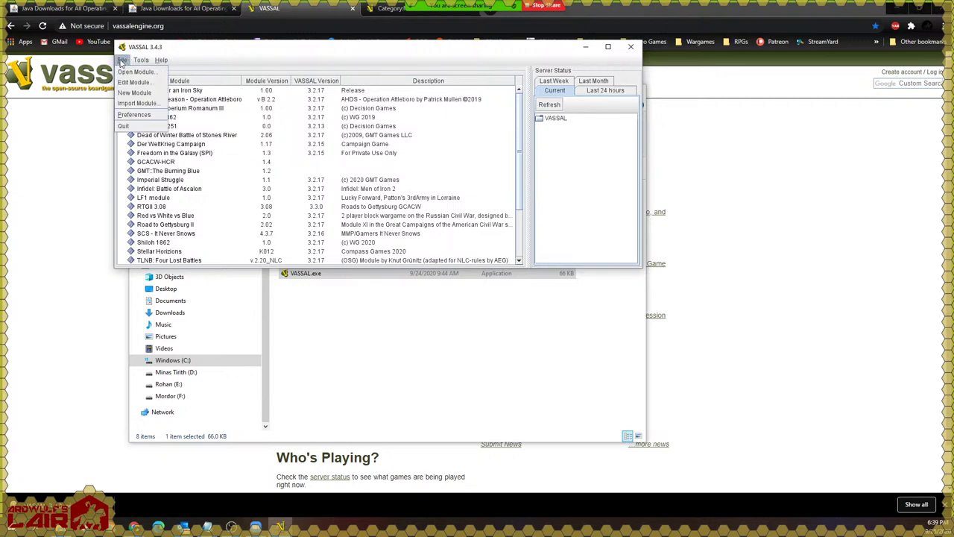
click(130, 115)
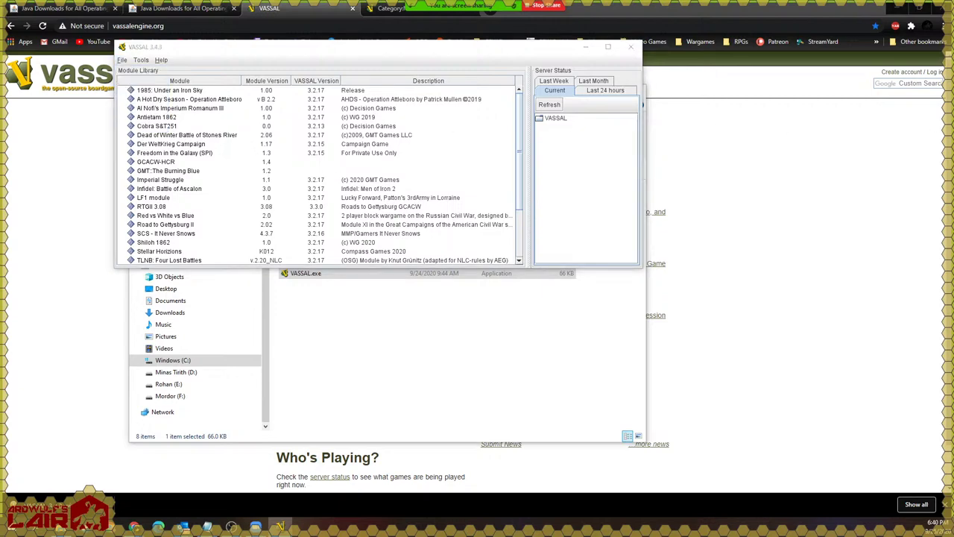
drag(809, 157, 366, 303)
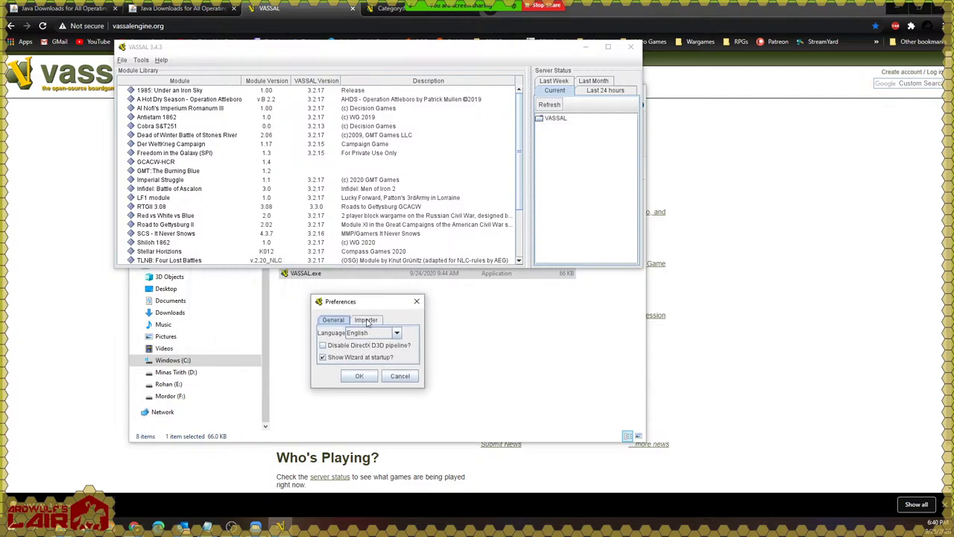
click(366, 321)
double_click(410, 331)
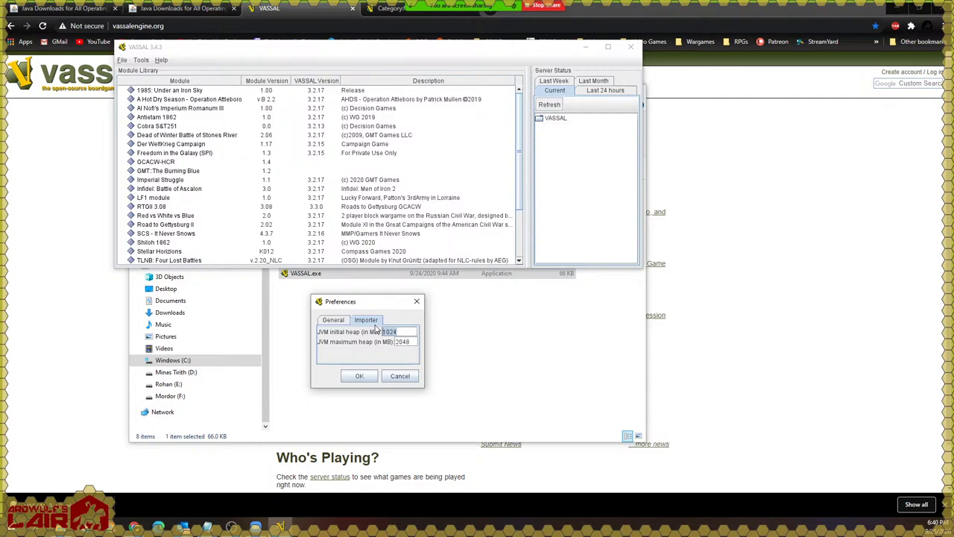
drag(370, 306, 357, 290)
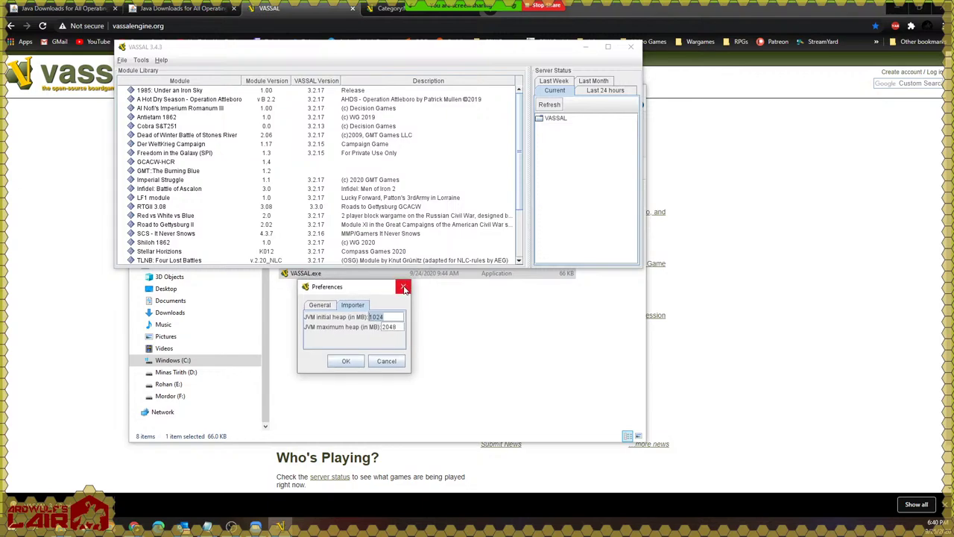
click(405, 289)
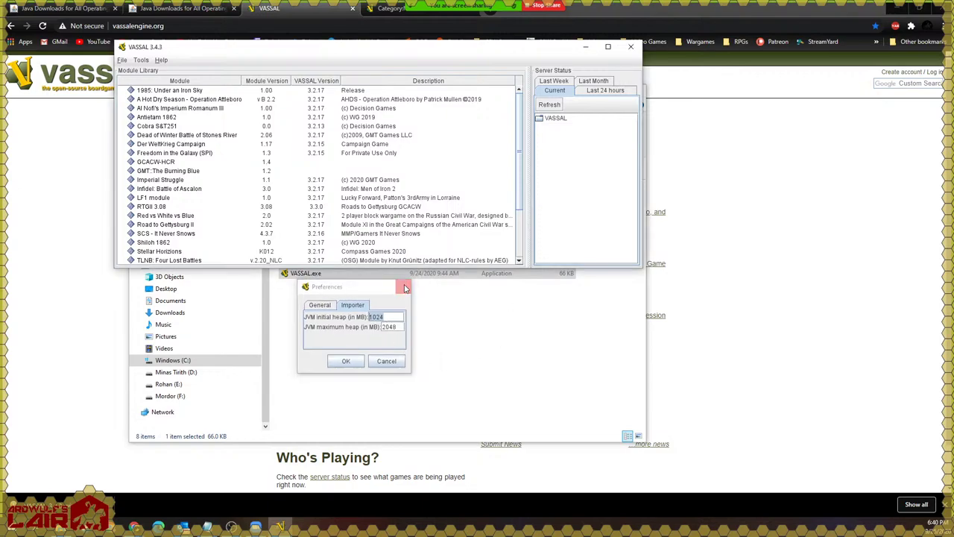